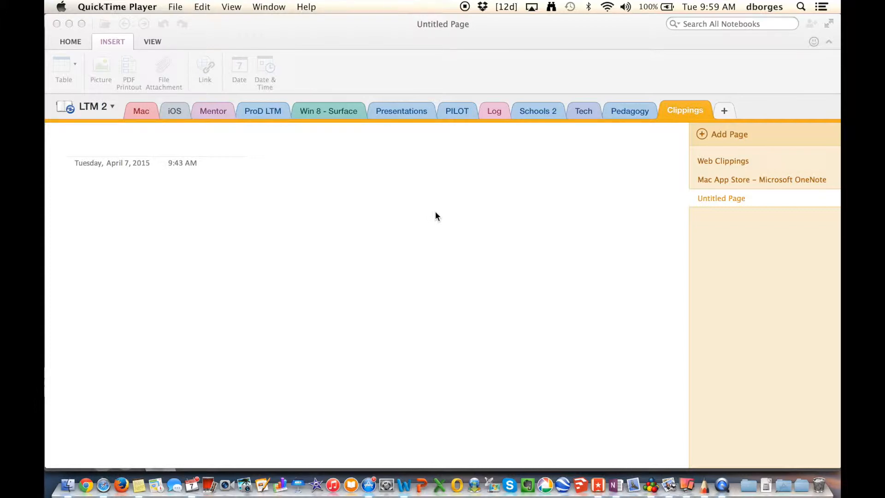
Create a teal notebook named "Science 9" stored in OneDrive - Personal
{"action": "left_click", "coordinate": [98, 107]}
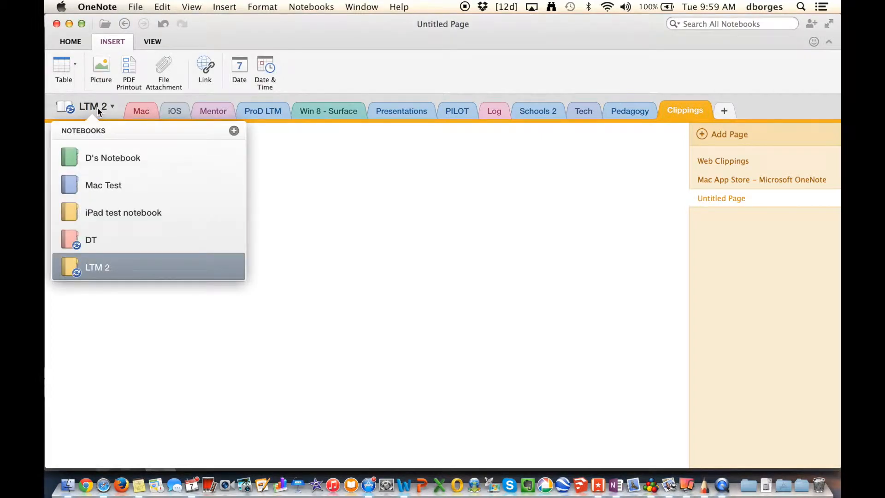
{"action": "left_click", "coordinate": [234, 131]}
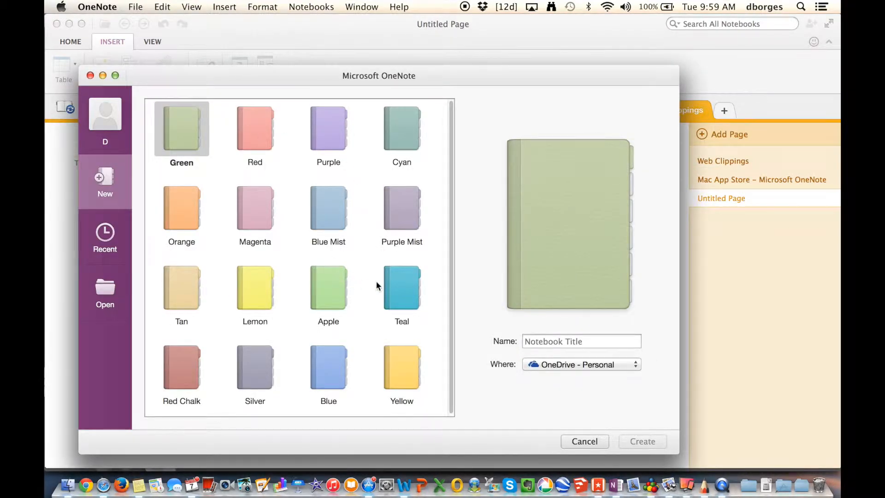
{"action": "left_click", "coordinate": [403, 292]}
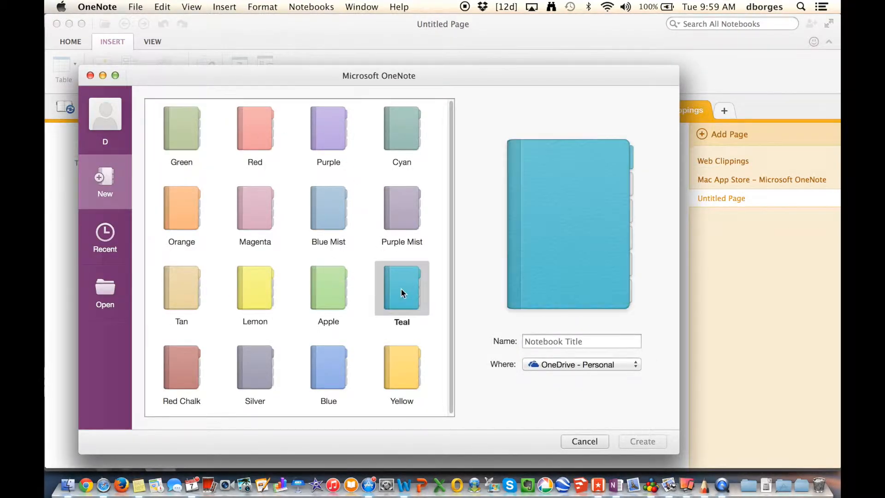
{"action": "left_click", "coordinate": [589, 345]}
{"action": "type", "text": "Science"}
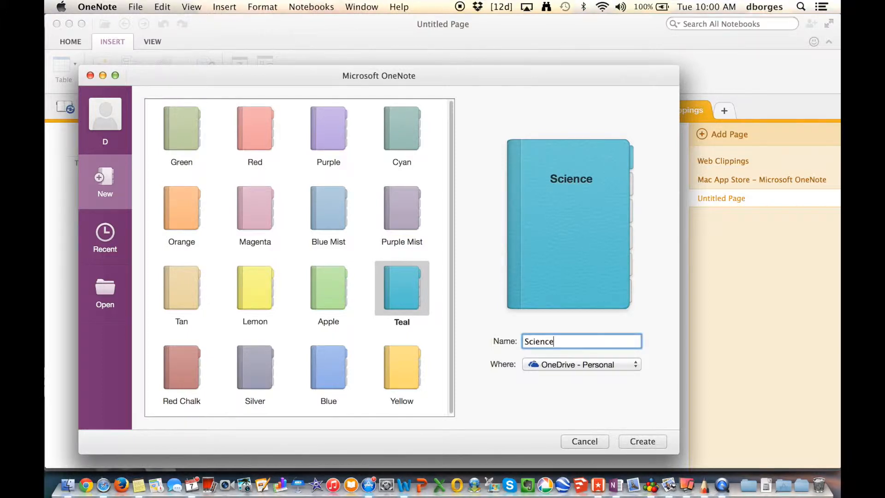
{"action": "type", "text": " 9"}
{"action": "left_click", "coordinate": [636, 364]}
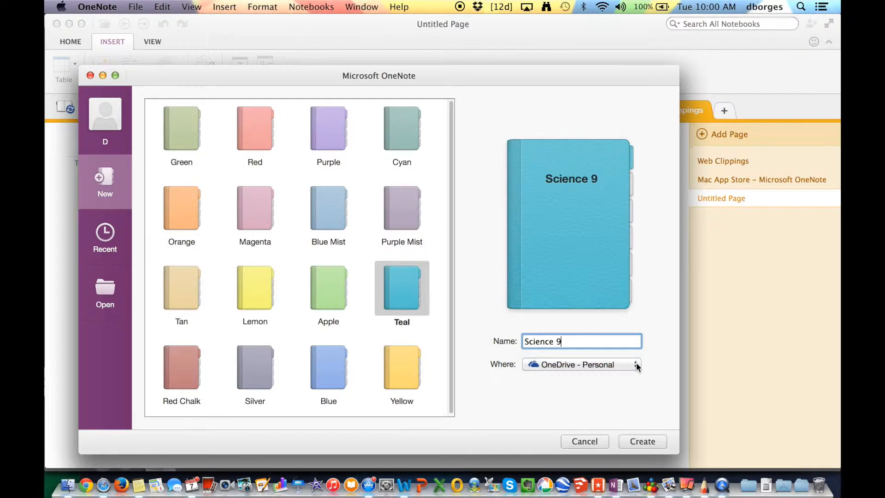
{"action": "left_click", "coordinate": [634, 441]}
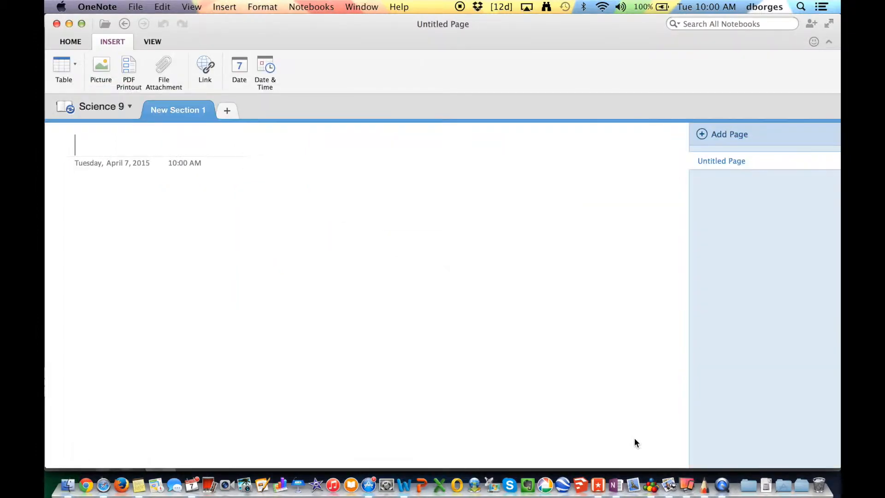
Move the Science 9 notebook to the first position in the list of notebooks
{"action": "left_click", "coordinate": [107, 106]}
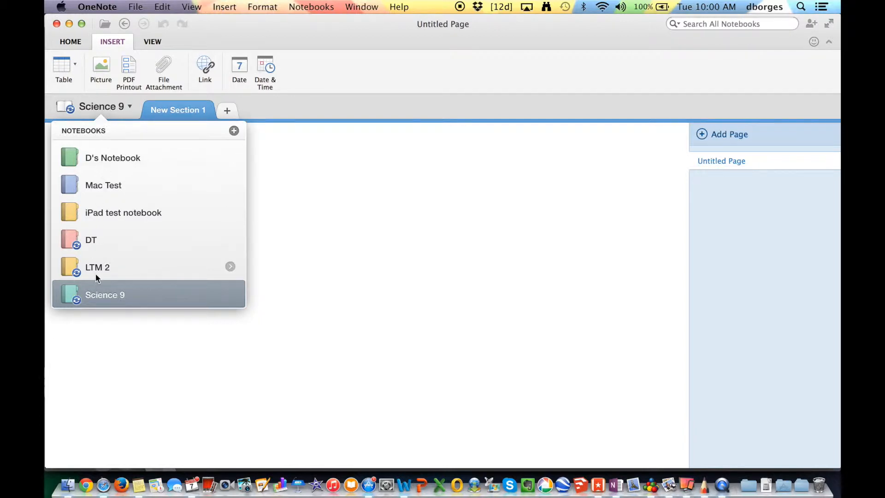
{"action": "left_click_drag", "start_coordinate": [96, 295], "coordinate": [94, 148]}
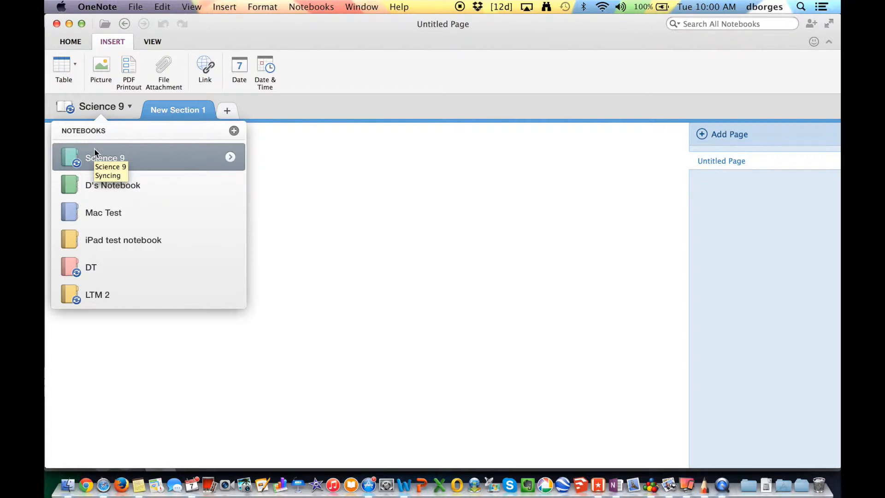
{"action": "left_click", "coordinate": [282, 216]}
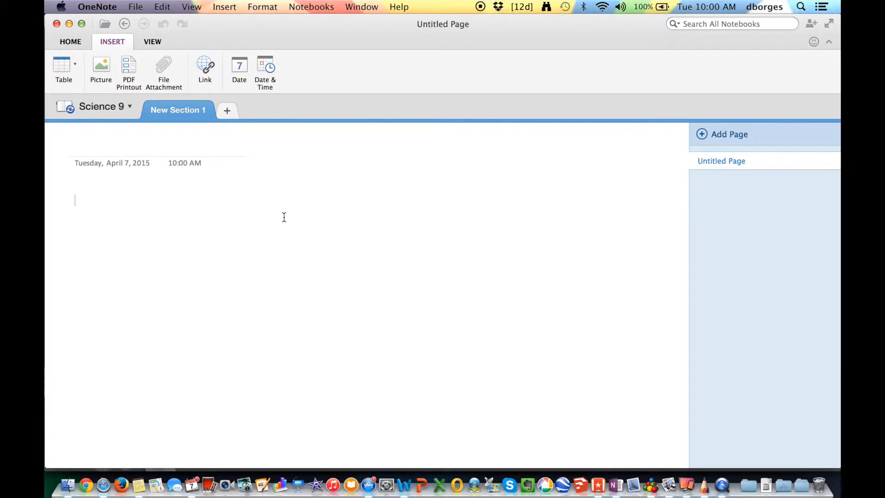
Rename the Science 9 notebook's first section to "1-1"
{"action": "double_click", "coordinate": [185, 109]}
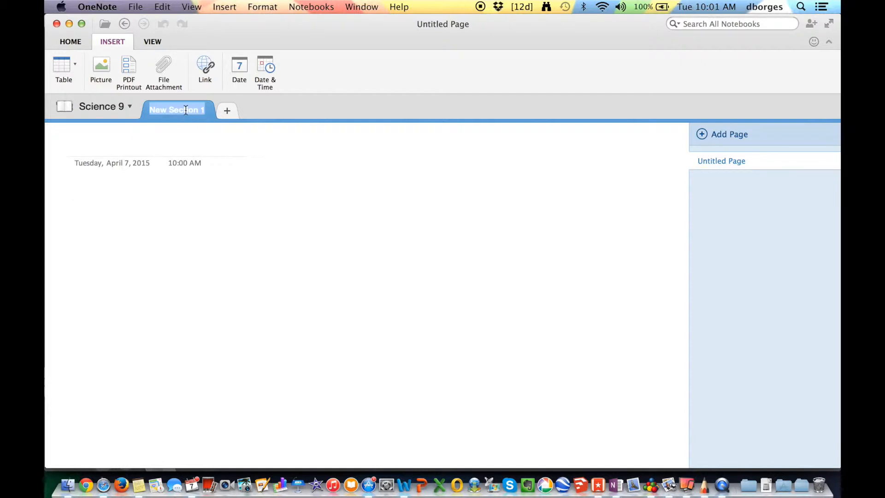
{"action": "type", "text": "1-1"}
{"action": "key", "text": "Return"}
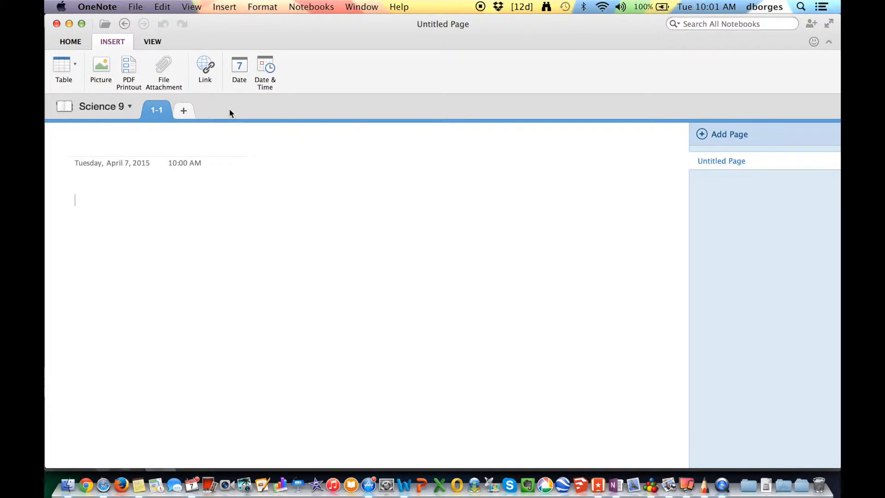
Add two more sections to the notebook, named "1-3" and "2-4"
{"action": "left_click", "coordinate": [184, 111]}
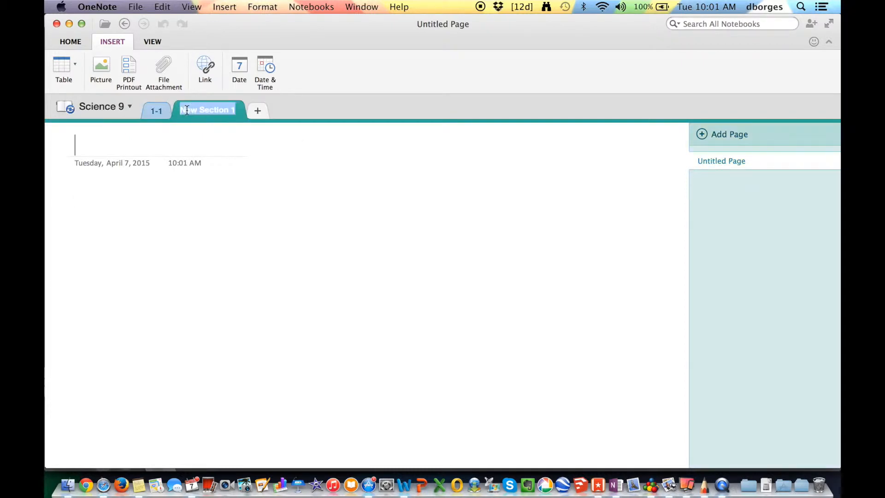
{"action": "type", "text": "1-3"}
{"action": "key", "text": "Return"}
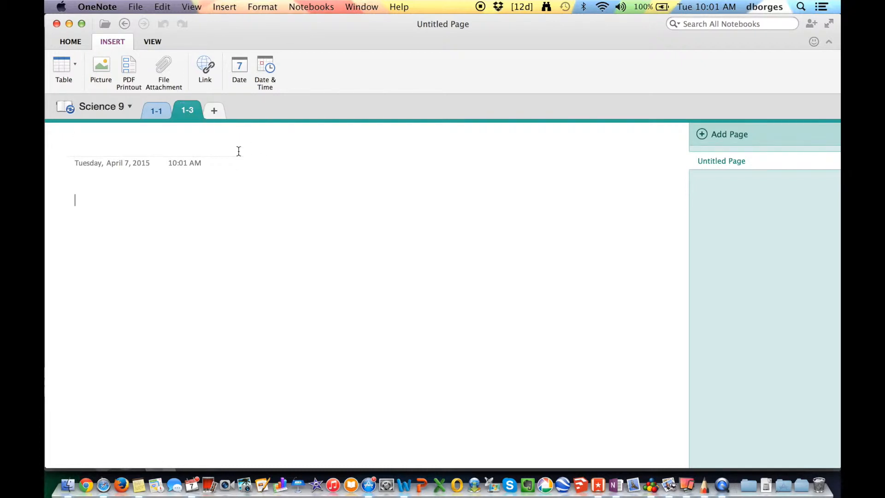
{"action": "left_click", "coordinate": [214, 110]}
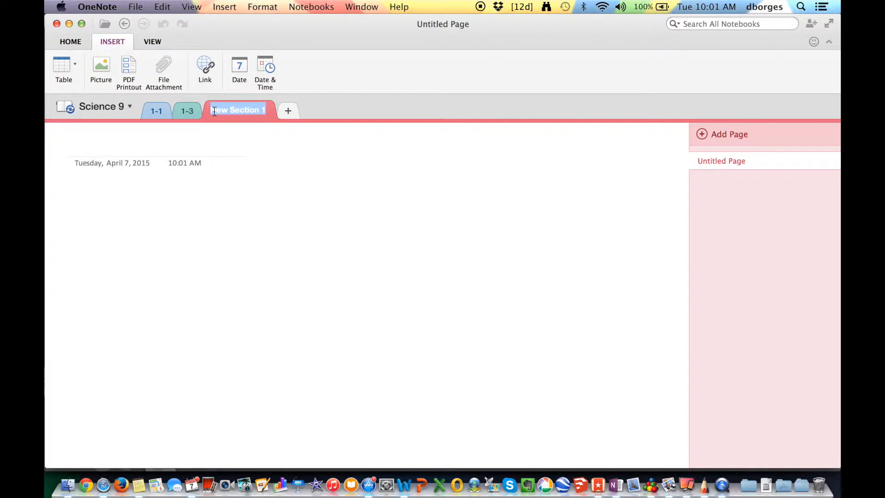
{"action": "type", "text": "2-4"}
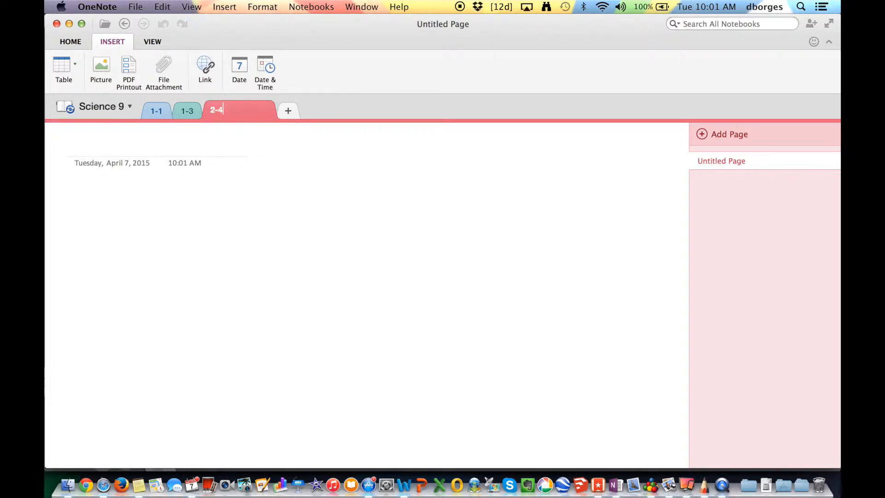
Title the page in section 1-1 "Teacher's Notes Page" and add the notes "Reminders" and "Writing here now" in its body
{"action": "left_click", "coordinate": [157, 111]}
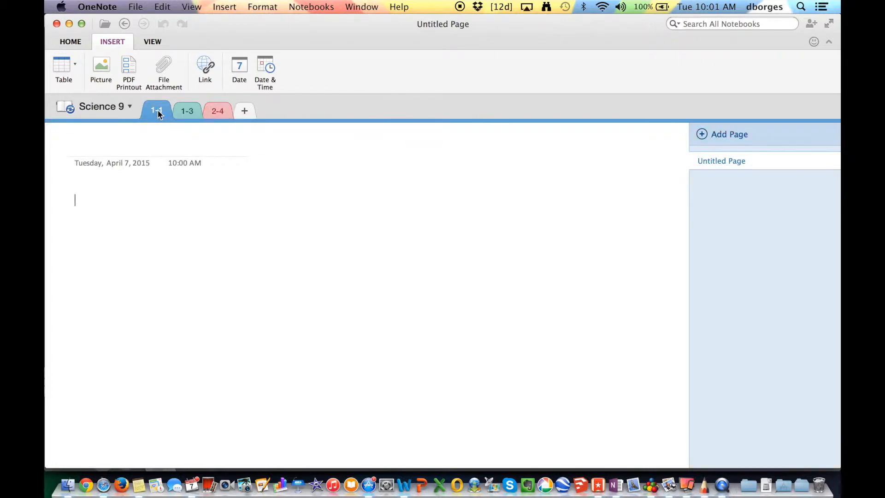
{"action": "left_click", "coordinate": [123, 152]}
{"action": "type", "text": "Teacher's"}
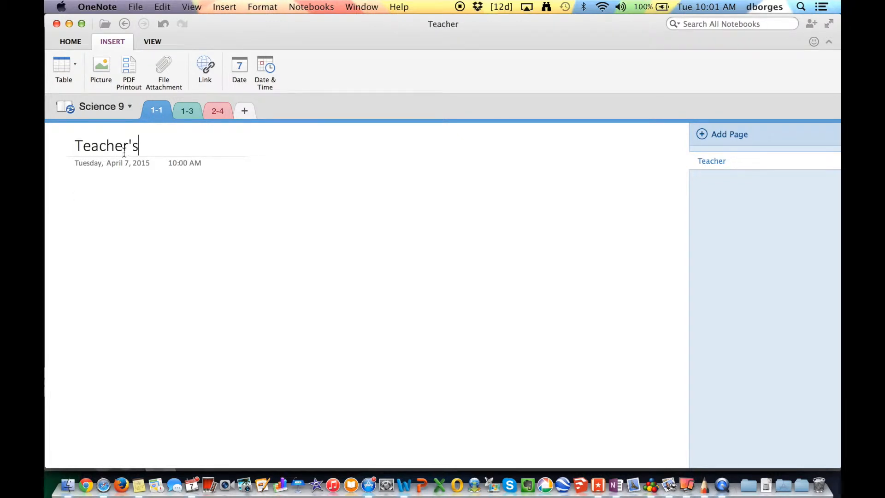
{"action": "type", "text": " Notes Page"}
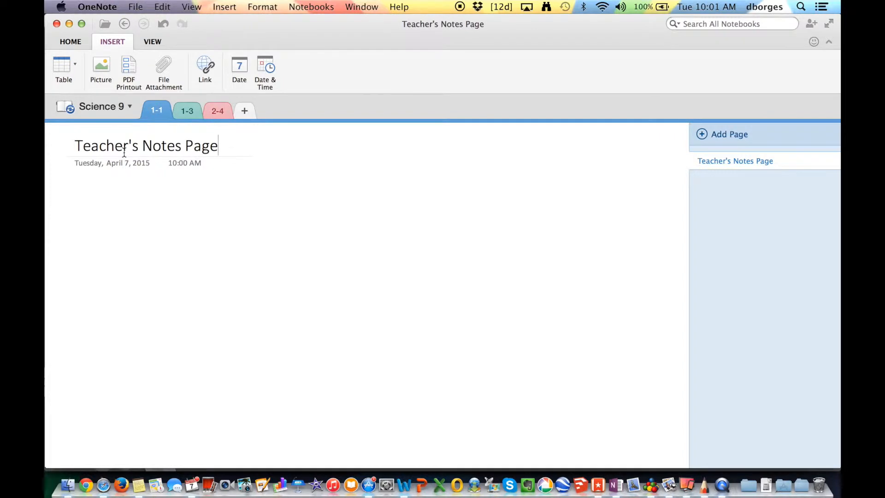
{"action": "left_click", "coordinate": [90, 201]}
{"action": "type", "text": "Reminders"}
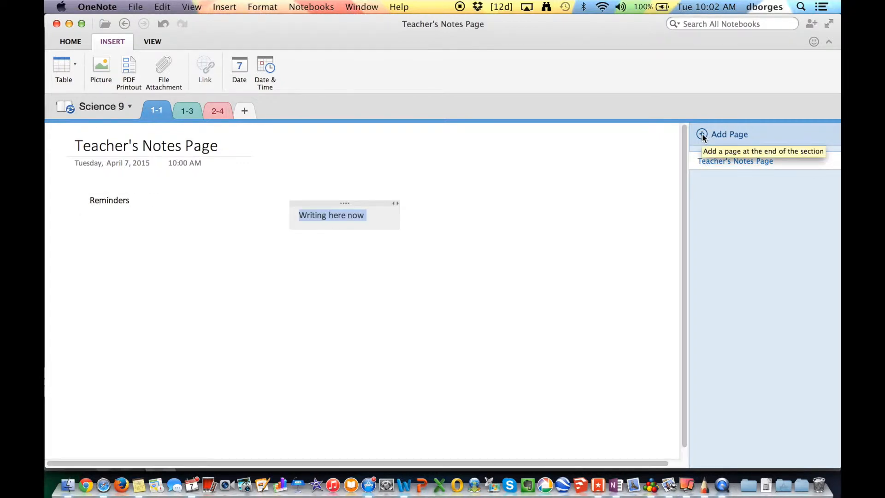
Add a second page to section 1-1 and title it "Course Outline"
{"action": "left_click", "coordinate": [701, 133]}
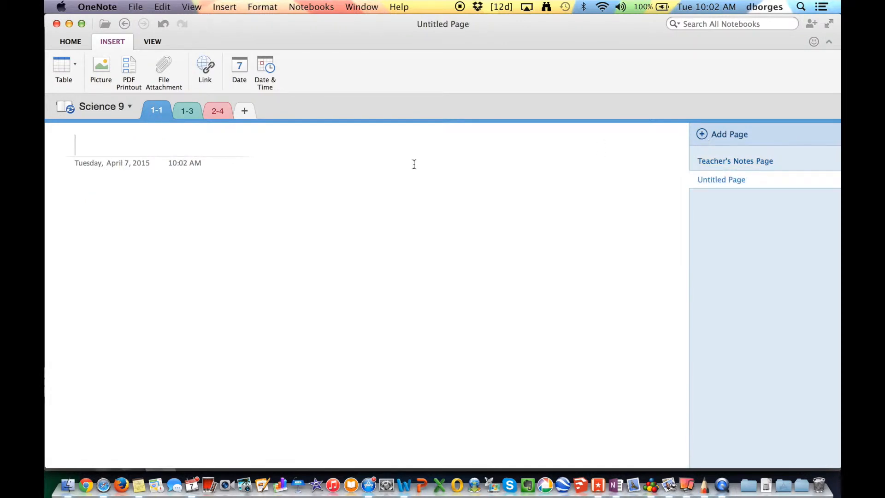
{"action": "type", "text": "Course "}
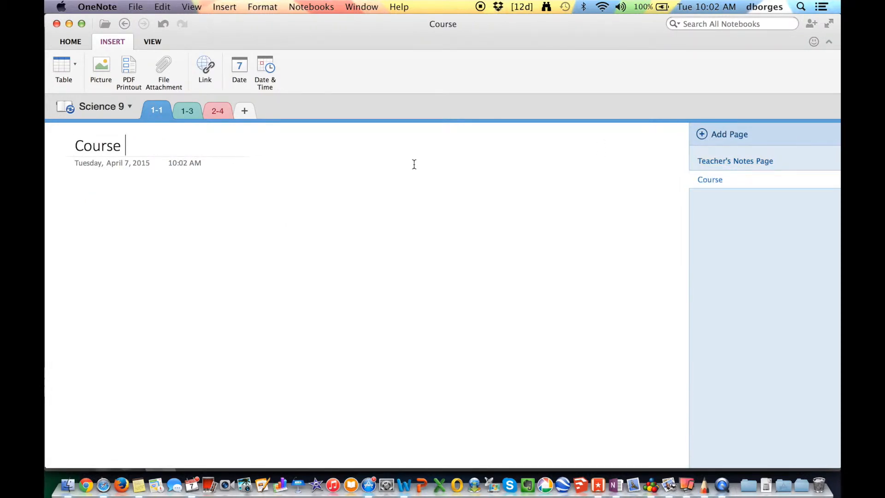
{"action": "type", "text": "Outline"}
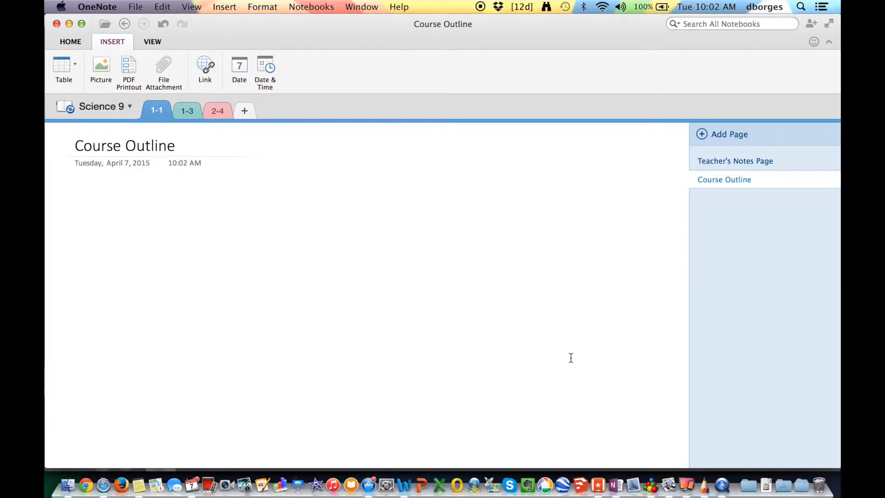
Open the desktop document "sc9 enriched SAMPLE outline 2014-15.doc" in Word and copy its entire contents
{"action": "key", "text": "F11"}
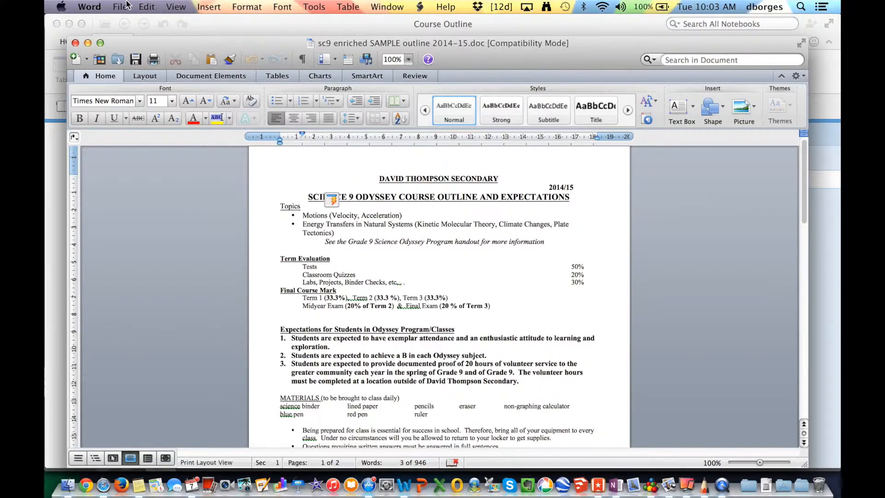
{"action": "left_click", "coordinate": [146, 7]}
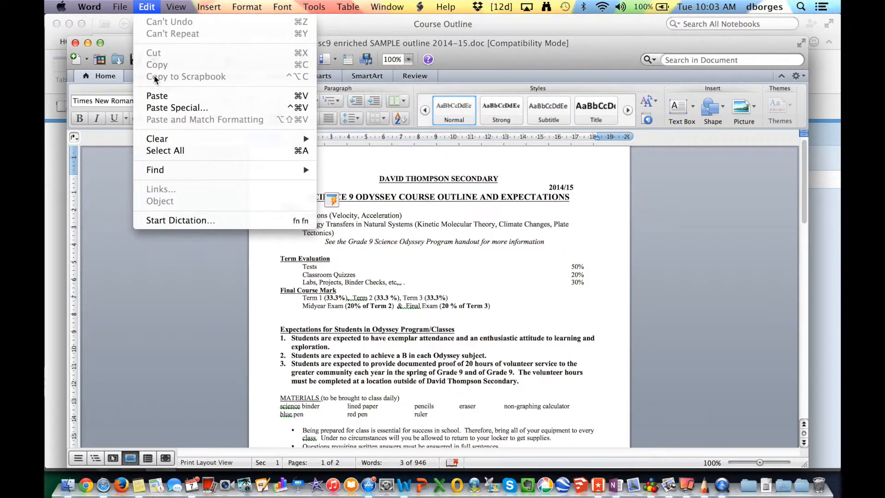
{"action": "left_click", "coordinate": [169, 154]}
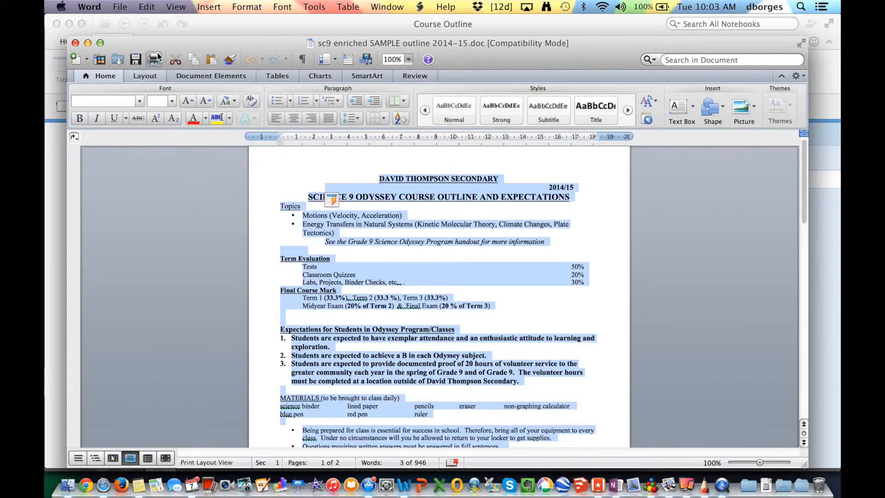
{"action": "left_click", "coordinate": [146, 7]}
{"action": "left_click", "coordinate": [159, 64]}
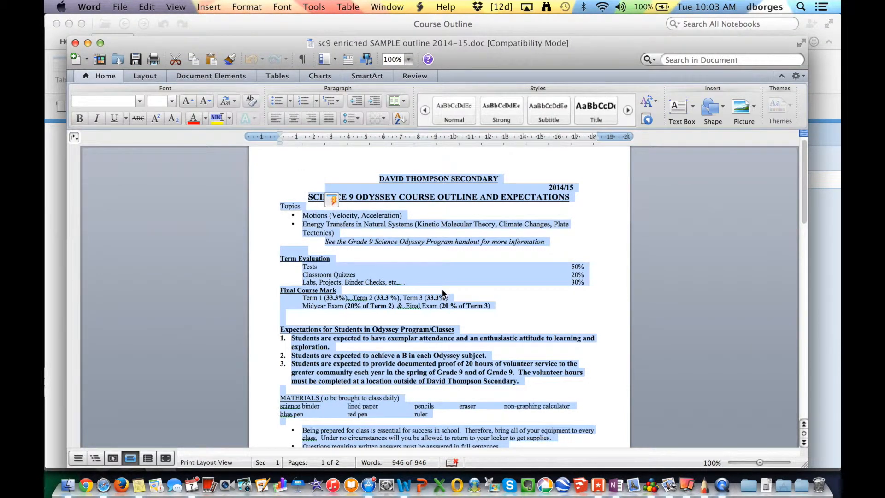
Switch back to OneNote and paste the copied outline into the body of the Course Outline page
{"action": "left_click", "coordinate": [615, 484]}
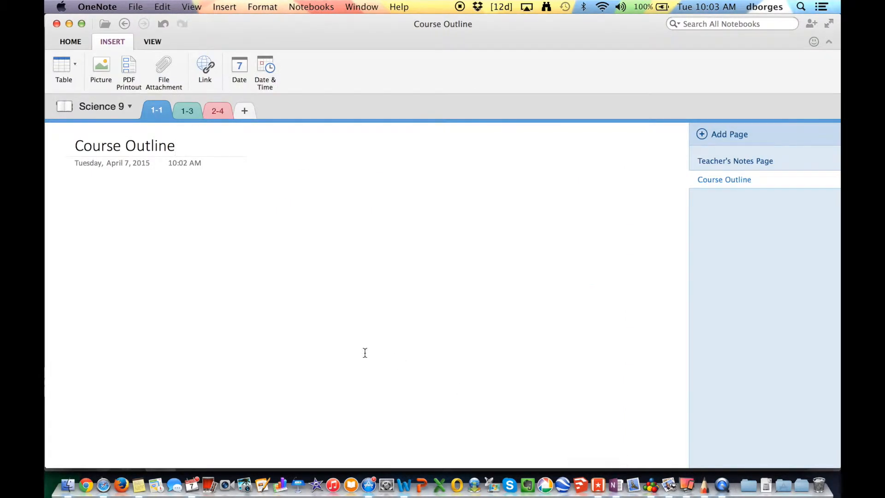
{"action": "key", "text": "Return"}
{"action": "right_click", "coordinate": [79, 205]}
{"action": "left_click", "coordinate": [102, 234]}
{"action": "scroll", "coordinate": [571, 265], "scroll_direction": "up", "scroll_amount": 10}
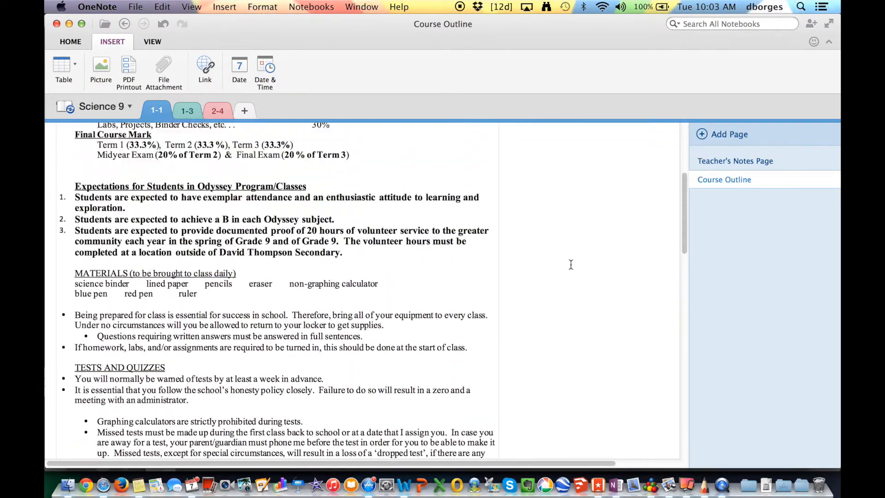
Attach the sc9 enriched SAMPLE outline .doc file from the desktop just below the Parents/Guardians paragraph and open the attachment
{"action": "scroll", "coordinate": [571, 264], "scroll_direction": "up", "scroll_amount": 10}
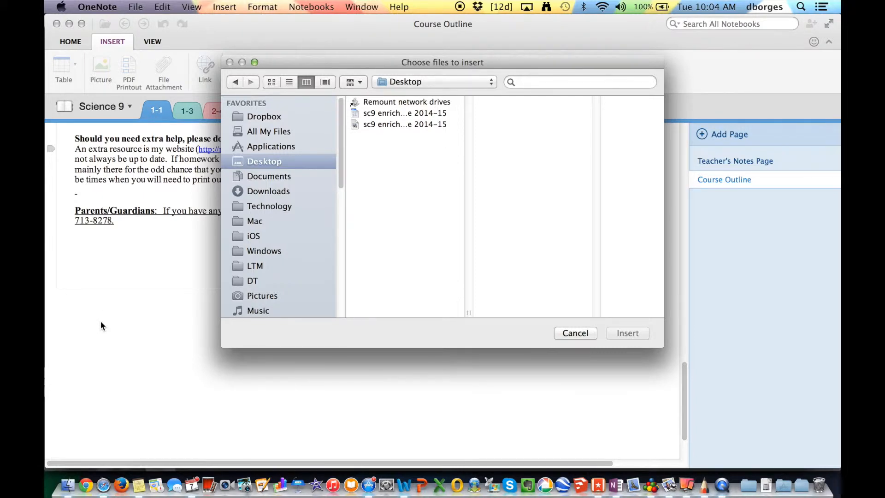
{"action": "left_click", "coordinate": [577, 335]}
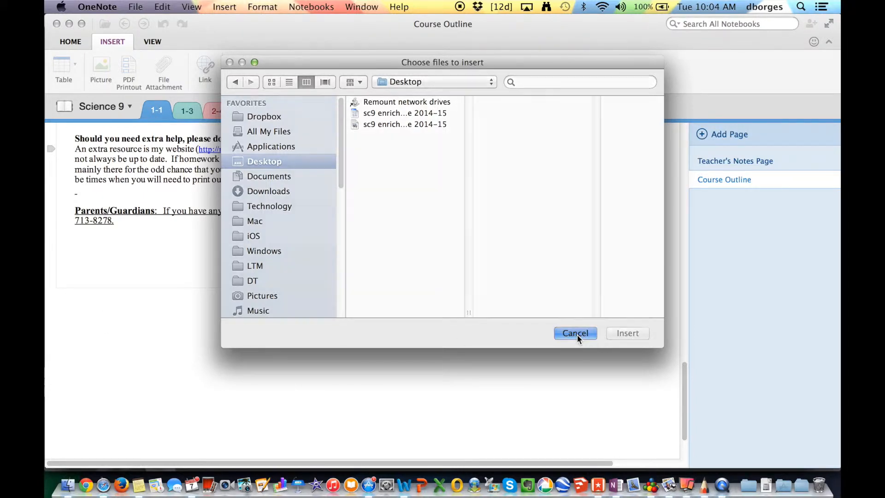
{"action": "key", "text": "F11"}
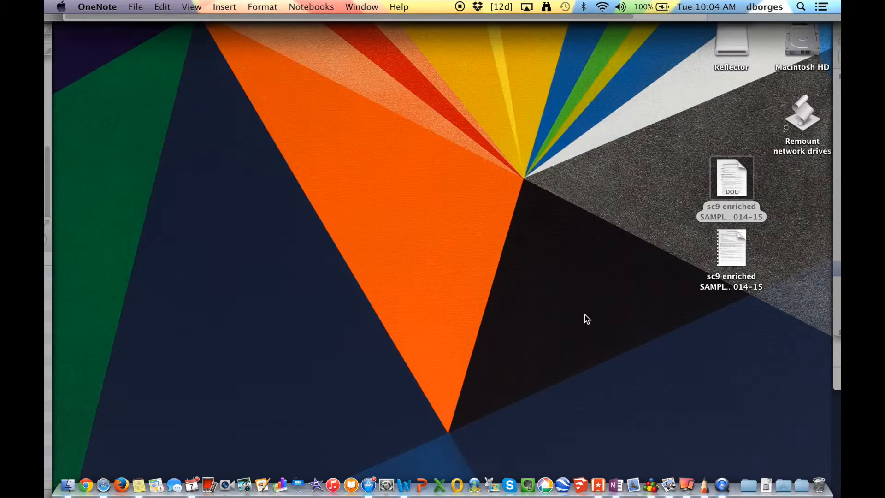
{"action": "mouse_move", "coordinate": [734, 186]}
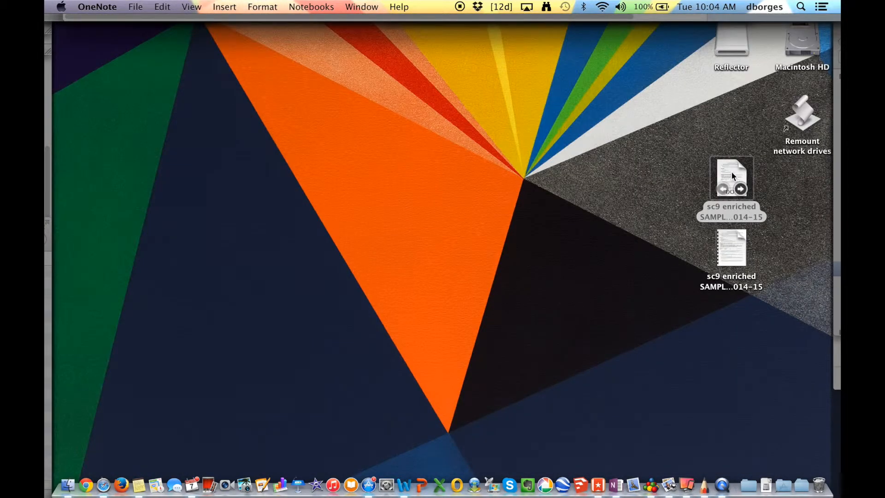
{"action": "left_click_drag", "start_coordinate": [730, 170], "coordinate": [422, 337]}
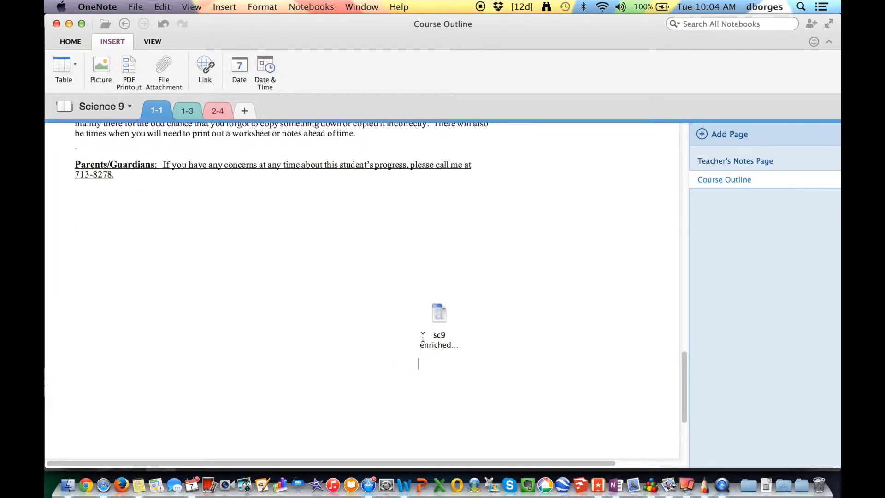
{"action": "left_click_drag", "start_coordinate": [189, 269], "coordinate": [125, 252]}
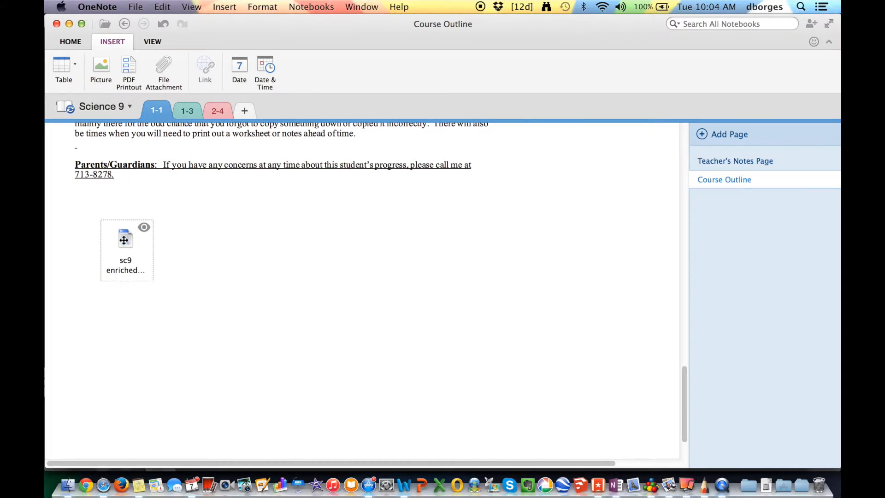
{"action": "double_click", "coordinate": [124, 240]}
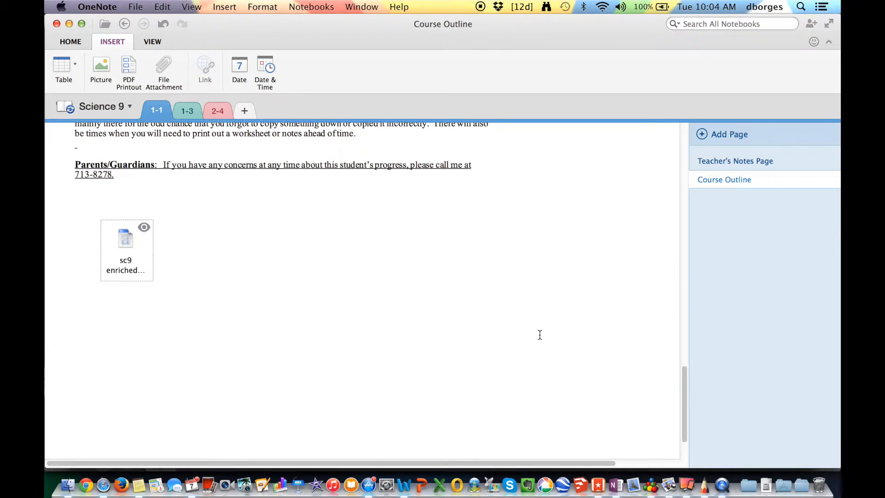
Insert the sc9 enriched SAMPLE outline PDF from the desktop as a printout below the attached document on the Course Outline page
{"action": "key", "text": "F11"}
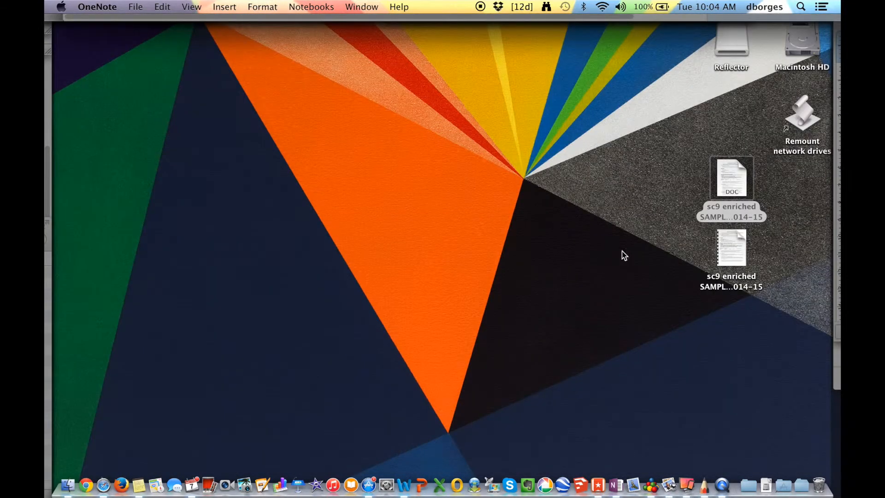
{"action": "left_click", "coordinate": [732, 237]}
{"action": "left_click", "coordinate": [732, 238]}
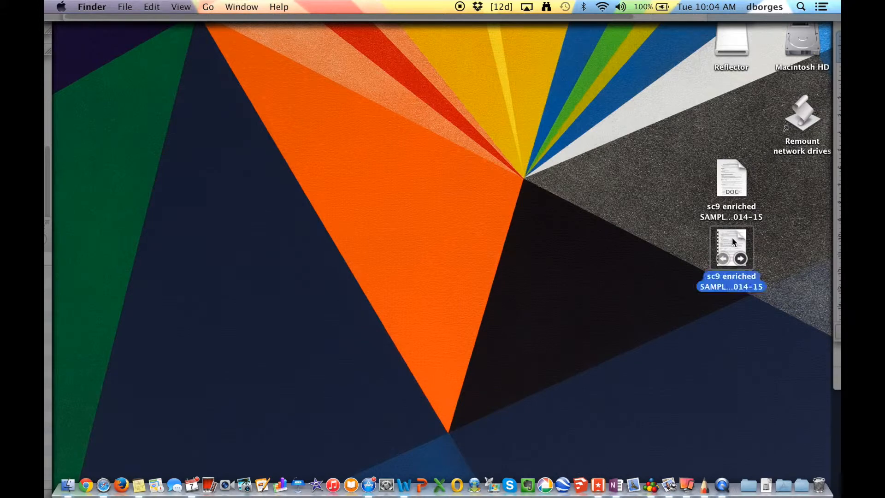
{"action": "left_click", "coordinate": [670, 244]}
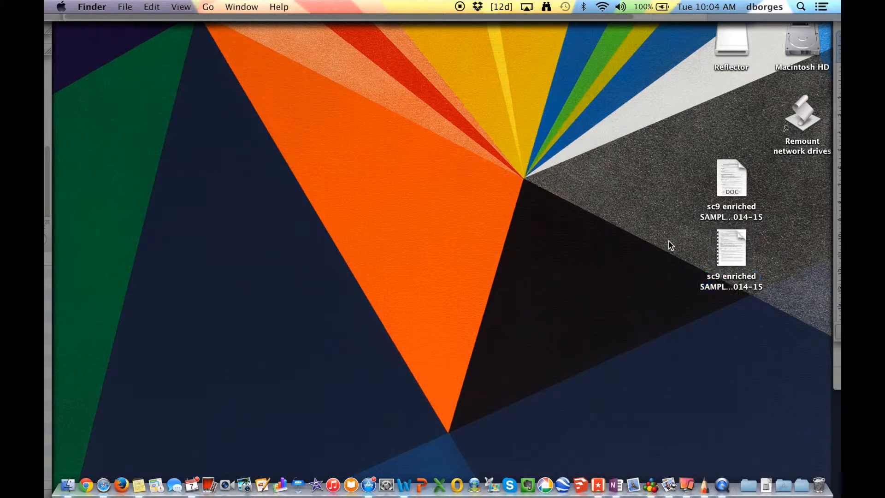
{"action": "left_click_drag", "start_coordinate": [729, 242], "coordinate": [119, 337]}
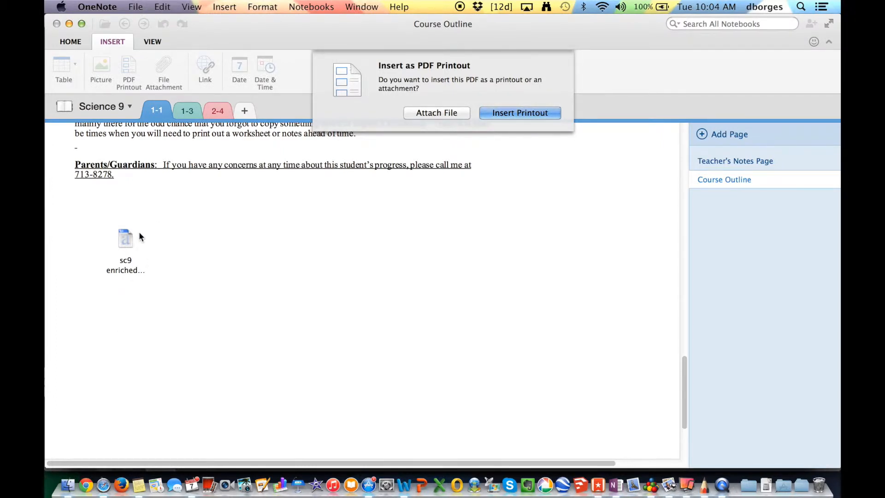
{"action": "left_click", "coordinate": [529, 114]}
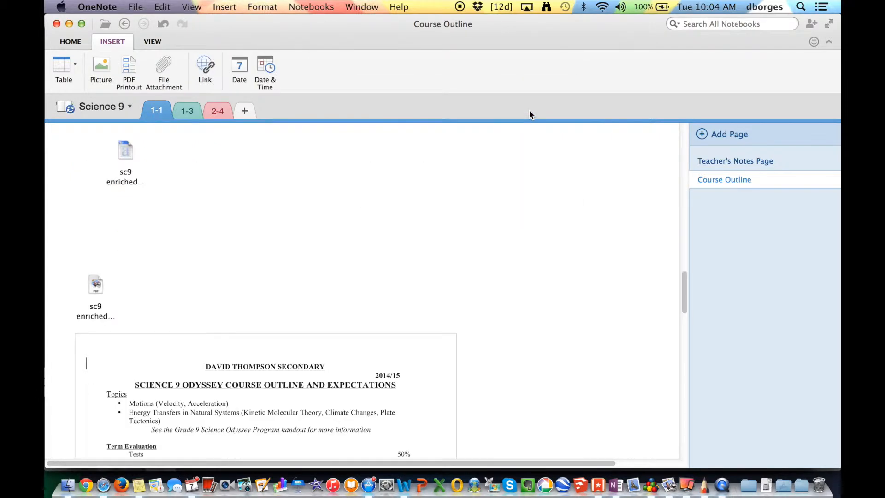
{"action": "scroll", "coordinate": [512, 257], "scroll_direction": "down", "scroll_amount": 10}
{"action": "scroll", "coordinate": [512, 258], "scroll_direction": "down", "scroll_amount": 5}
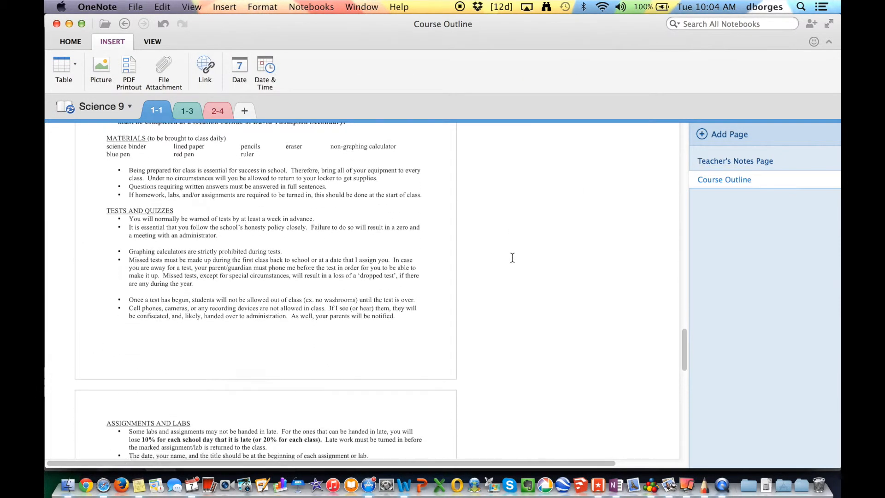
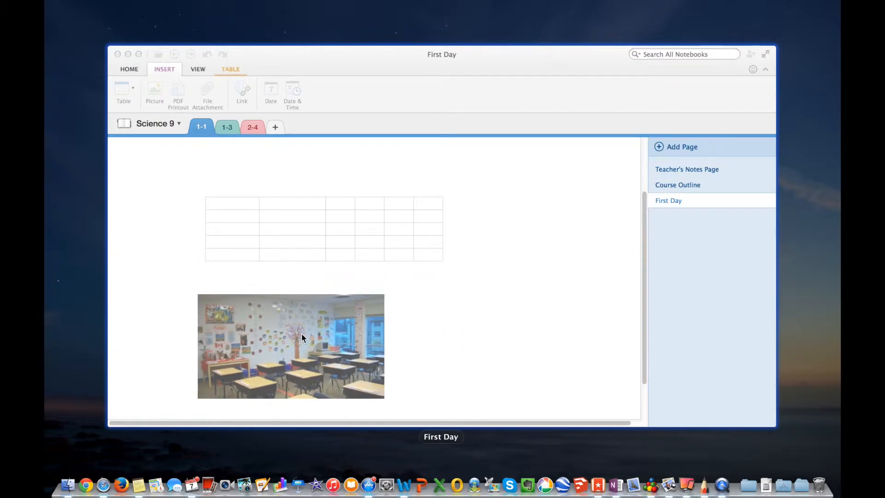
Place the classroom picture below the table on the First Day page
{"action": "mouse_move", "coordinate": [234, 341]}
{"action": "left_mouse_down"}
{"action": "mouse_move", "coordinate": [228, 334]}
{"action": "mouse_move", "coordinate": [223, 345]}
{"action": "left_mouse_up"}
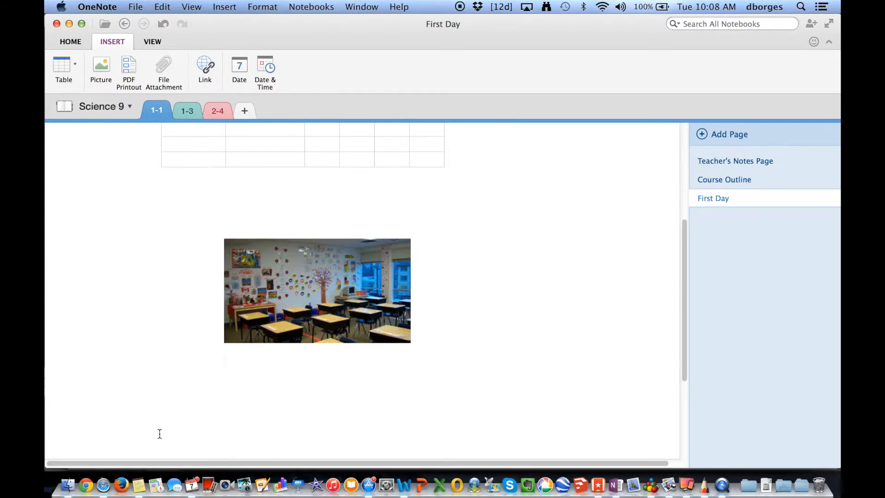
{"action": "left_click", "coordinate": [103, 486]}
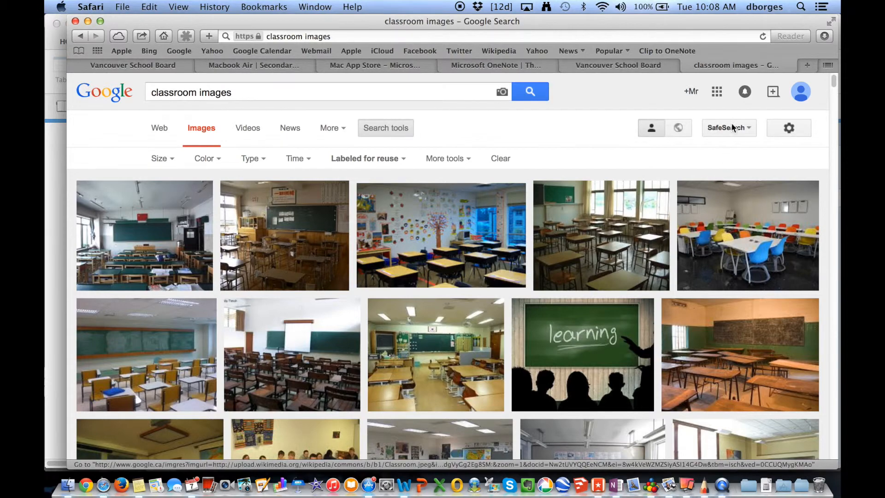
{"action": "scroll", "coordinate": [538, 200], "scroll_direction": "down", "scroll_amount": 7}
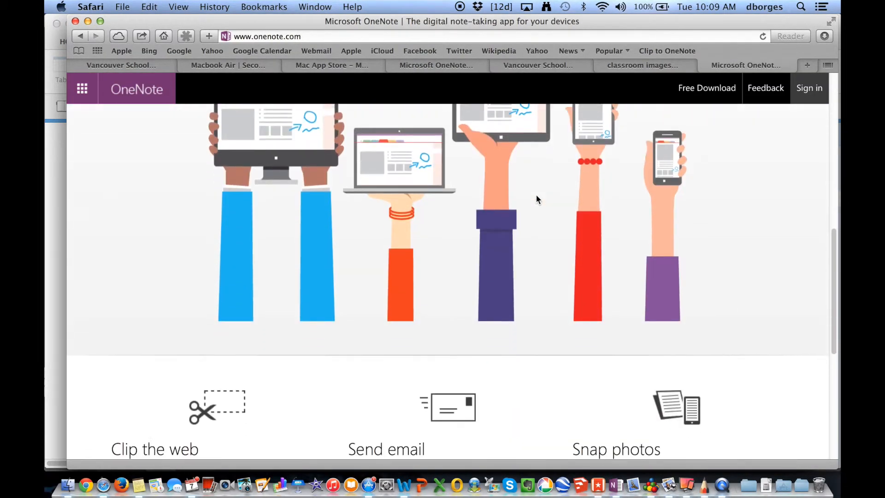
{"action": "scroll", "coordinate": [536, 197], "scroll_direction": "down", "scroll_amount": 5}
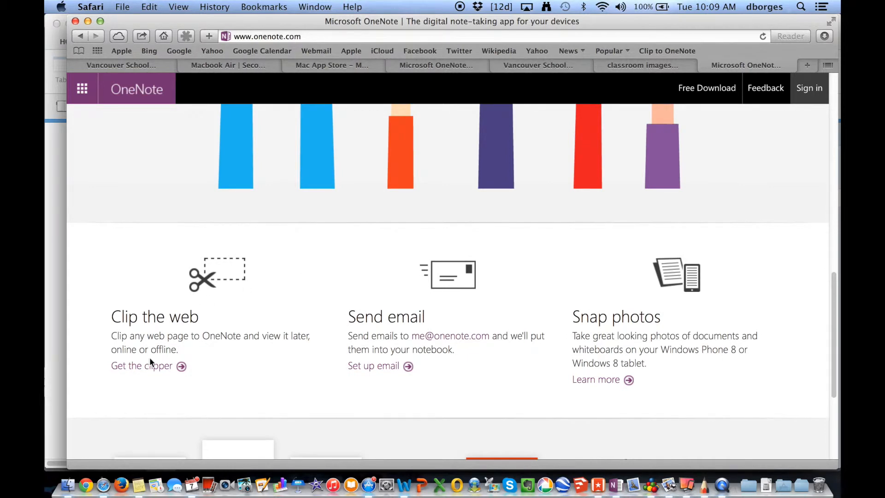
{"action": "left_click", "coordinate": [151, 366]}
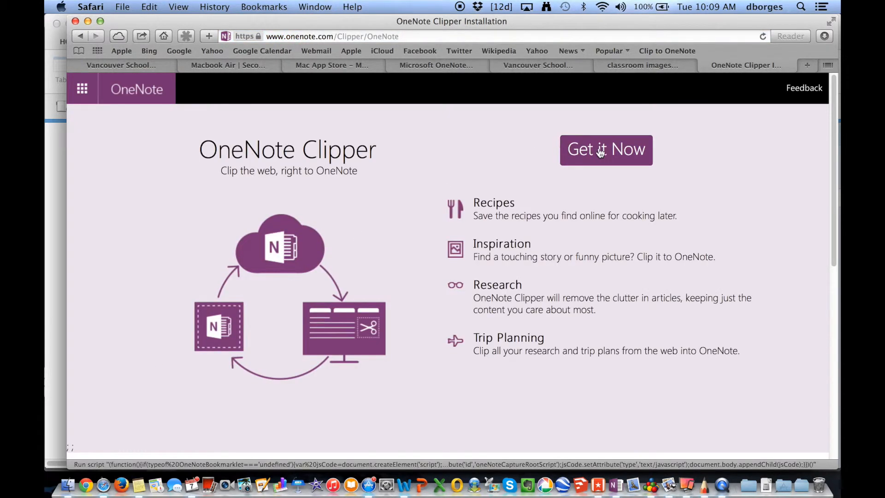
{"action": "left_click", "coordinate": [602, 157]}
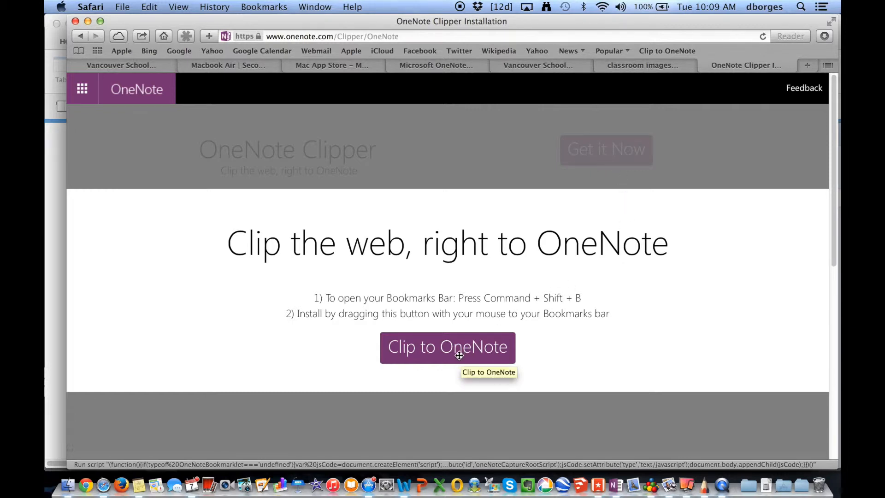
{"action": "left_click_drag", "start_coordinate": [457, 355], "coordinate": [543, 273]}
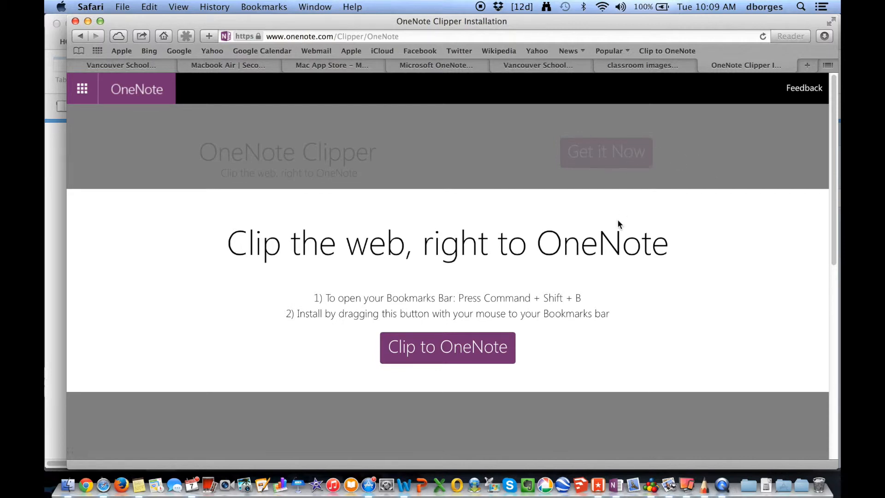
Clip the full Vancouver School Board home page to LTM 2 > Clippings and review the clipped page in OneNote
{"action": "left_click", "coordinate": [571, 65]}
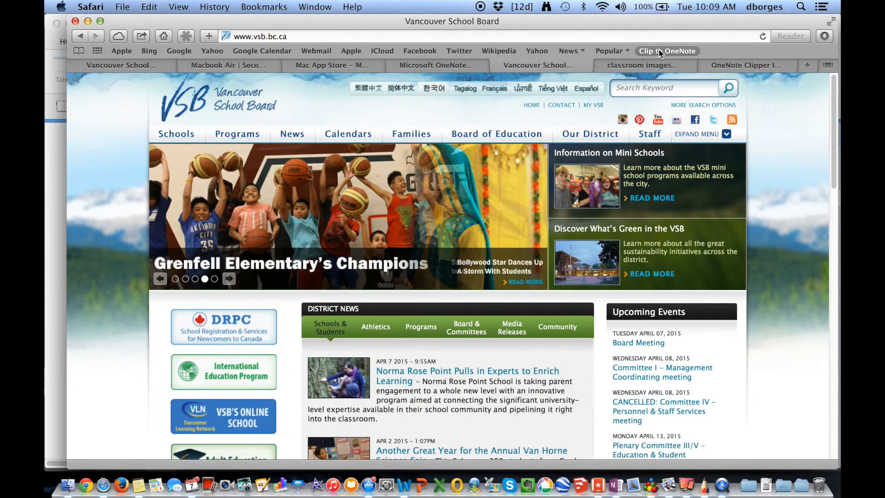
{"action": "left_click", "coordinate": [660, 52]}
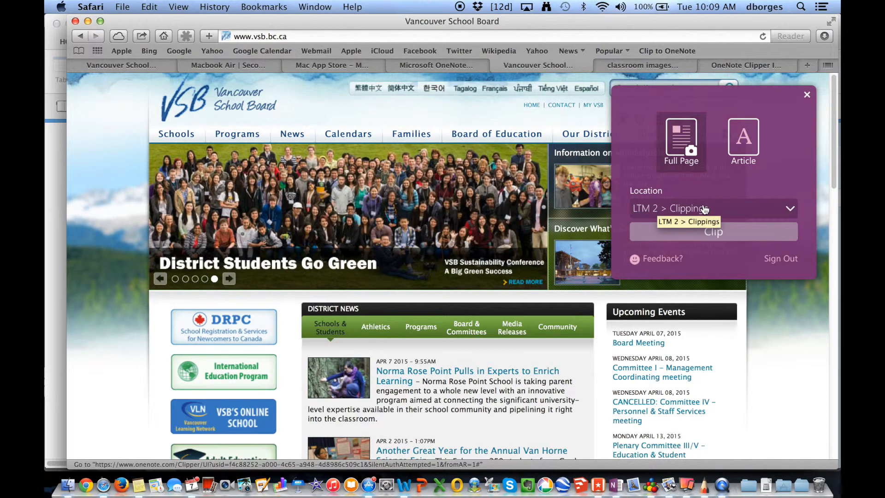
{"action": "left_click", "coordinate": [725, 234]}
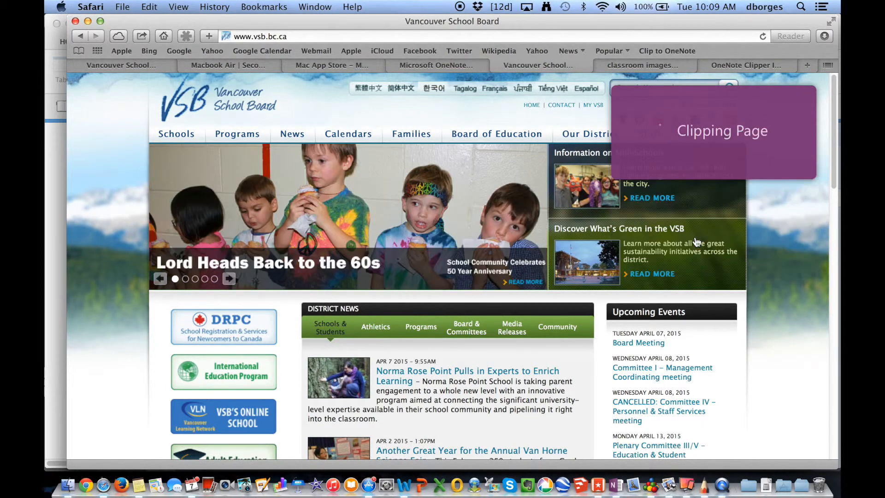
{"action": "left_click", "coordinate": [616, 485]}
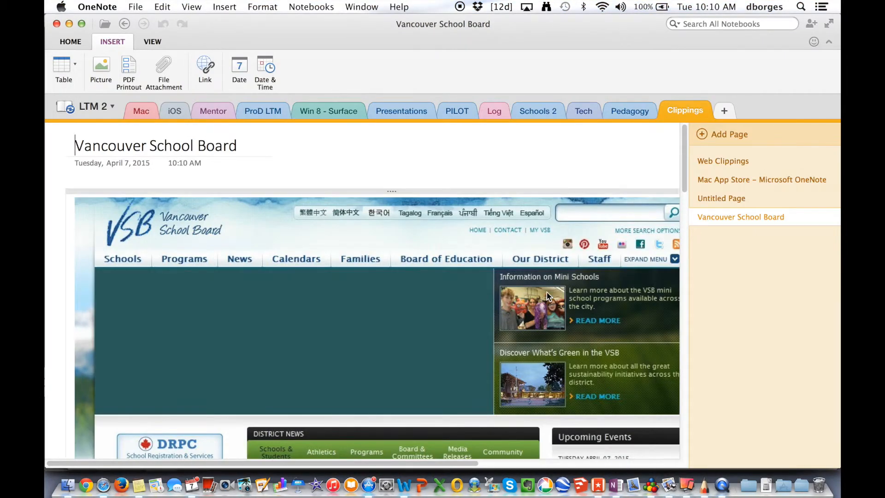
{"action": "scroll", "coordinate": [547, 292], "scroll_direction": "down", "scroll_amount": 10}
{"action": "scroll", "coordinate": [546, 292], "scroll_direction": "down", "scroll_amount": 19}
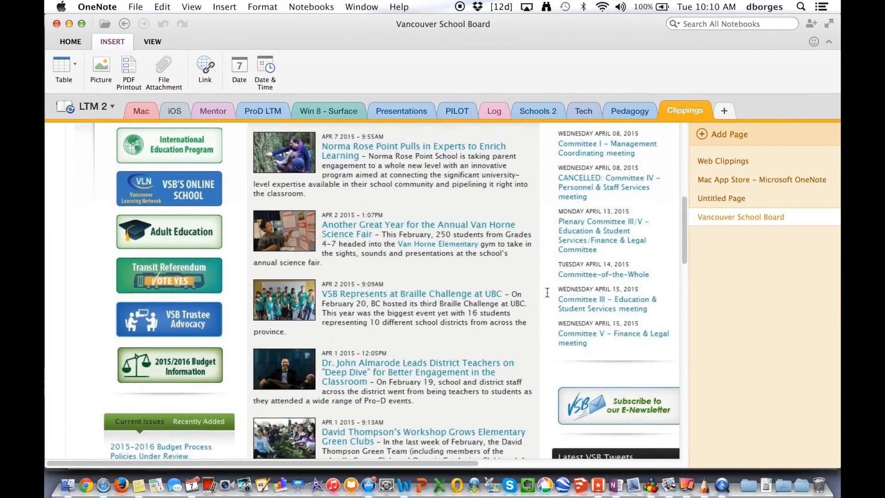
{"action": "scroll", "coordinate": [547, 292], "scroll_direction": "down", "scroll_amount": 1}
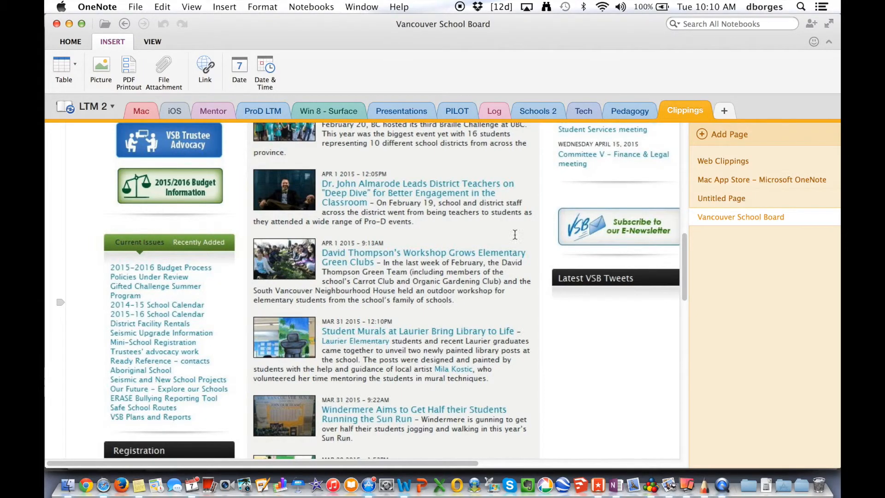
Return to the Science 9 notebook from the LTM 2 notebook
{"action": "left_click", "coordinate": [87, 108]}
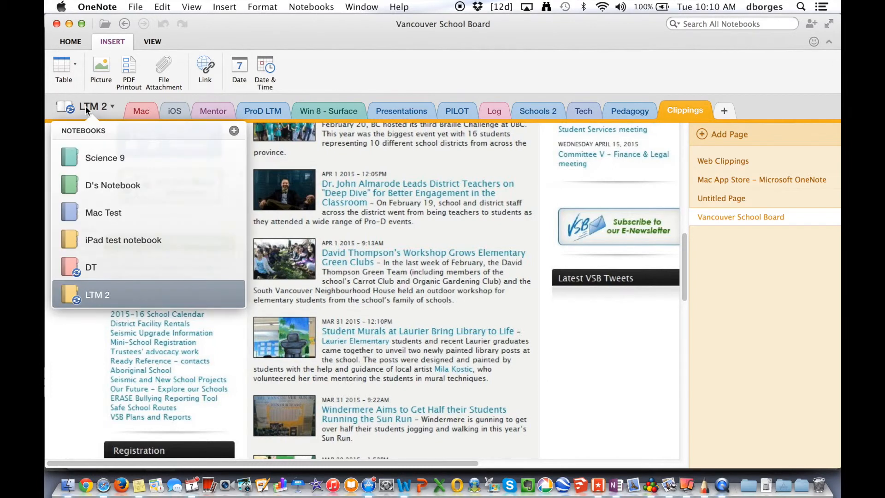
{"action": "left_click", "coordinate": [90, 157]}
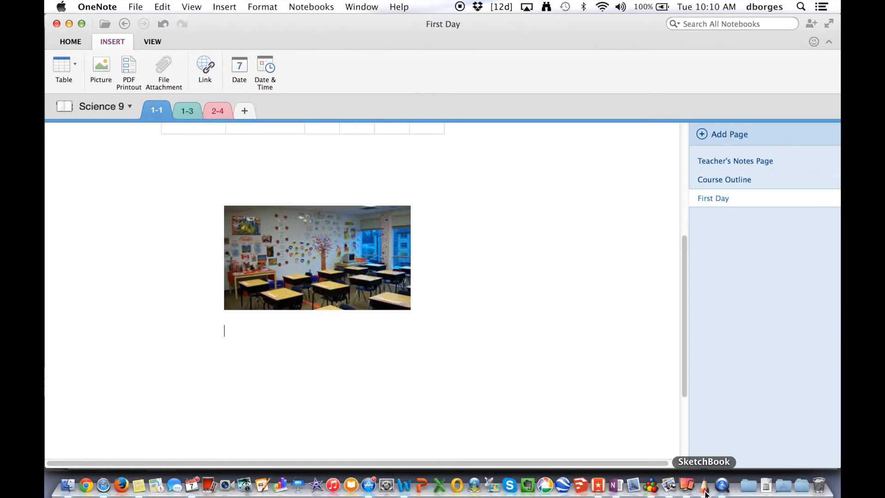
Switch to SketchBook, draw a simple house with a square body and triangular roof, and copy the entire canvas
{"action": "left_click", "coordinate": [704, 486]}
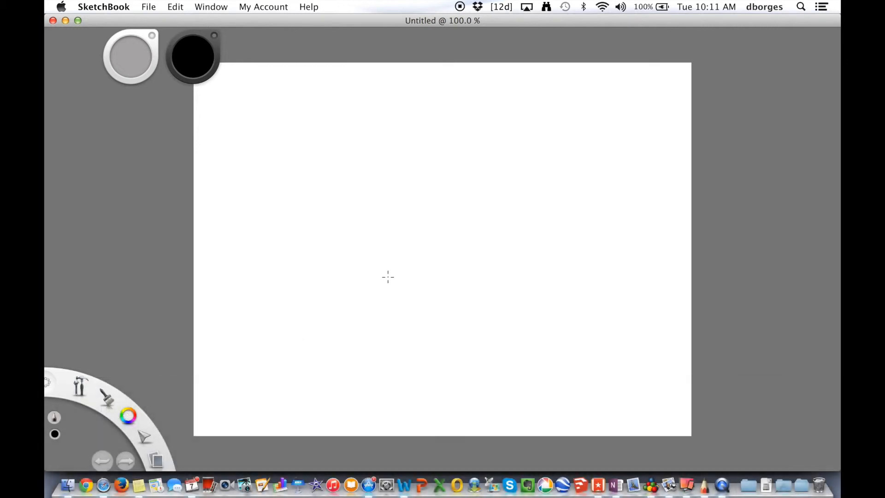
{"action": "mouse_move", "coordinate": [329, 228]}
{"action": "left_mouse_down"}
{"action": "mouse_move", "coordinate": [334, 291]}
{"action": "mouse_move", "coordinate": [413, 293]}
{"action": "mouse_move", "coordinate": [424, 214]}
{"action": "mouse_move", "coordinate": [328, 204]}
{"action": "mouse_move", "coordinate": [373, 147]}
{"action": "mouse_move", "coordinate": [418, 205]}
{"action": "left_mouse_up"}
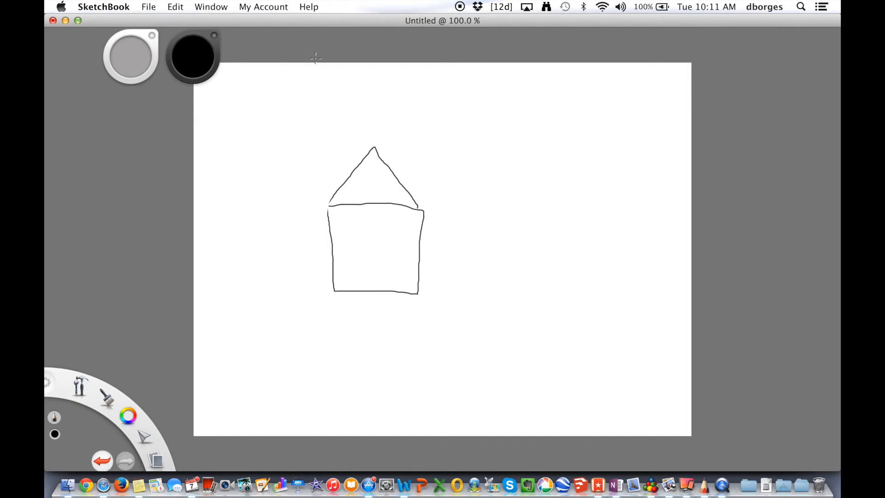
{"action": "left_click", "coordinate": [149, 7]}
{"action": "mouse_move", "coordinate": [175, 6]}
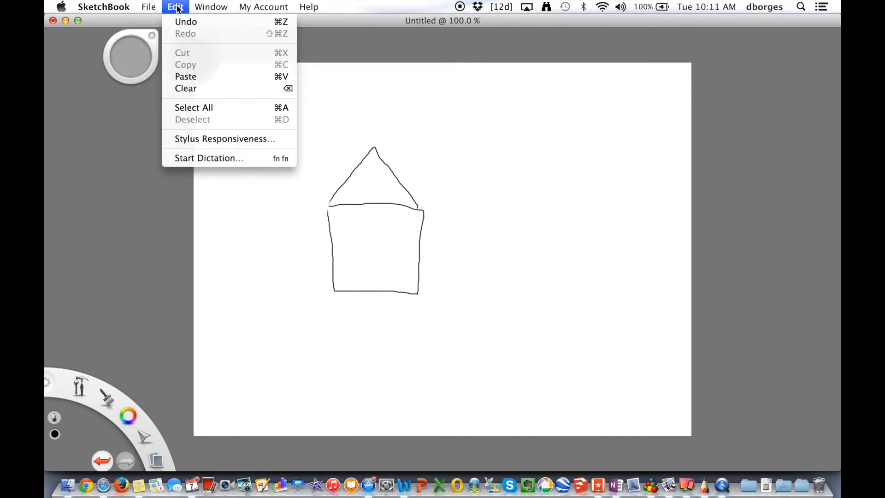
{"action": "left_click", "coordinate": [187, 106]}
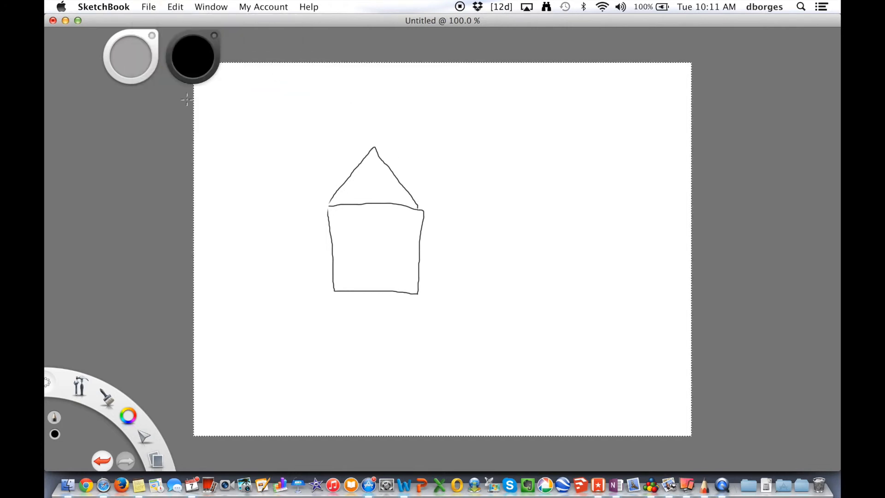
{"action": "left_click", "coordinate": [176, 6]}
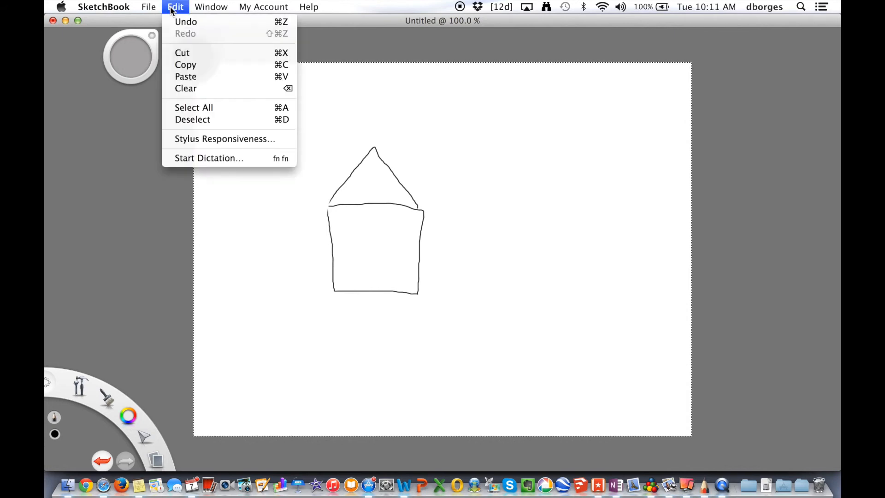
{"action": "left_click", "coordinate": [181, 65]}
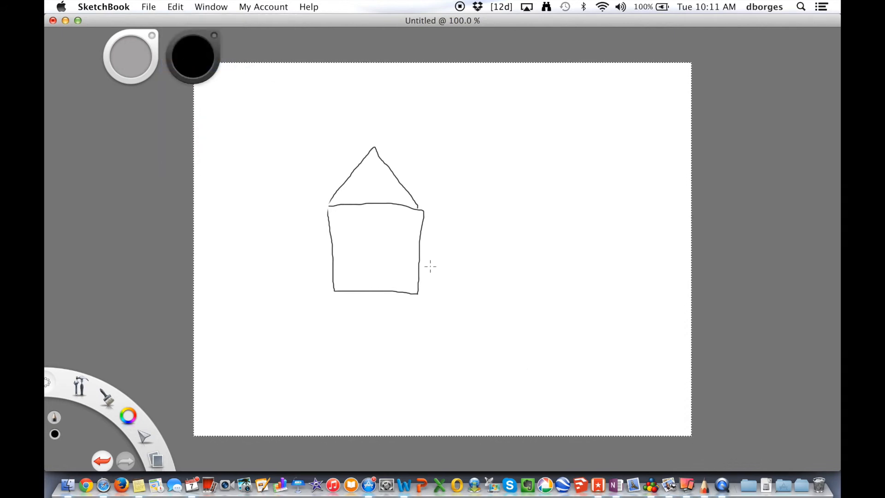
Switch back to OneNote and paste the copied house sketch below the classroom picture on the First Day page
{"action": "left_click", "coordinate": [615, 485]}
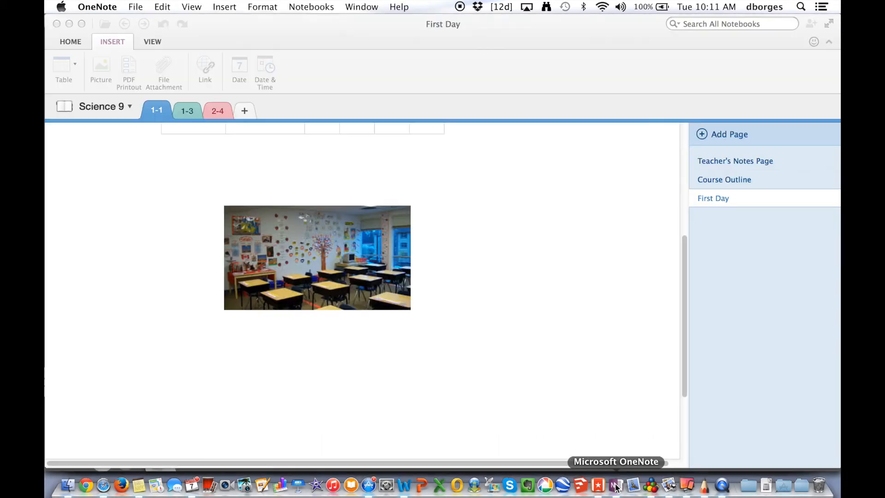
{"action": "scroll", "coordinate": [128, 373], "scroll_direction": "down", "scroll_amount": 1}
{"action": "right_click", "coordinate": [127, 368]}
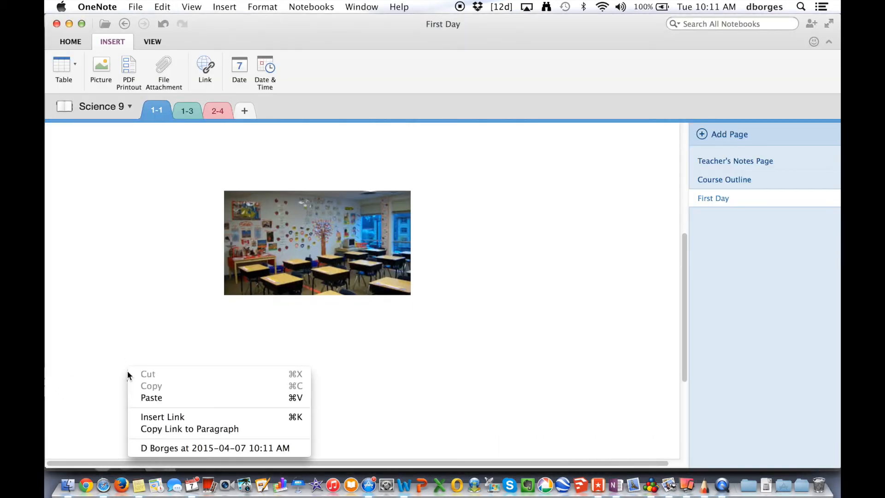
{"action": "left_click", "coordinate": [151, 398]}
{"action": "scroll", "coordinate": [446, 348], "scroll_direction": "down", "scroll_amount": 10}
{"action": "scroll", "coordinate": [447, 348], "scroll_direction": "up", "scroll_amount": 5}
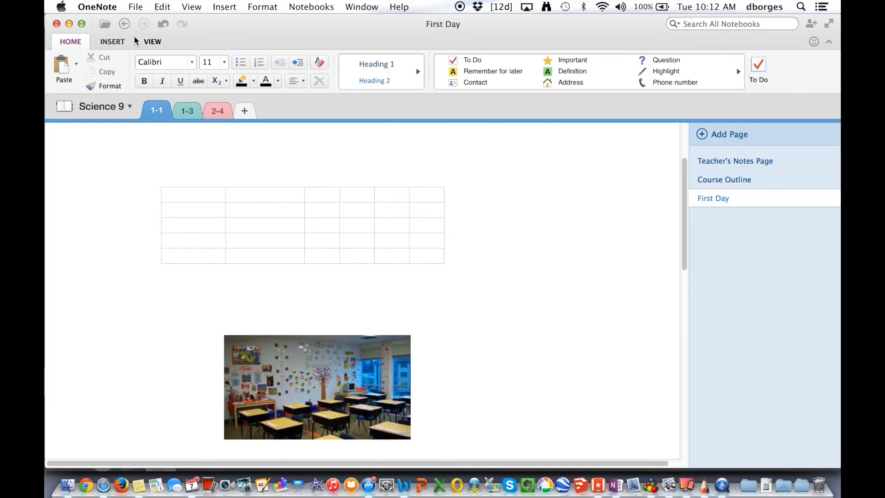
Save the First Day page to the desktop as First Day.pdf and preview the file's pages with Quick Look
{"action": "left_click", "coordinate": [136, 8]}
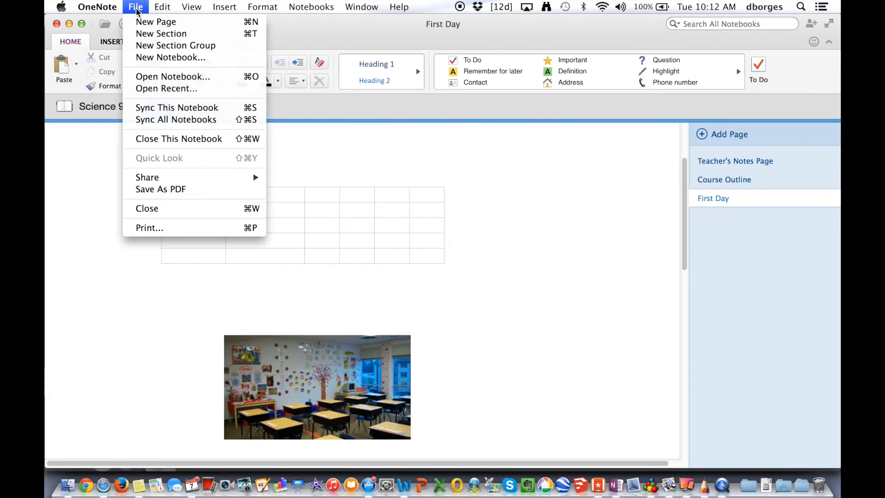
{"action": "mouse_move", "coordinate": [161, 179]}
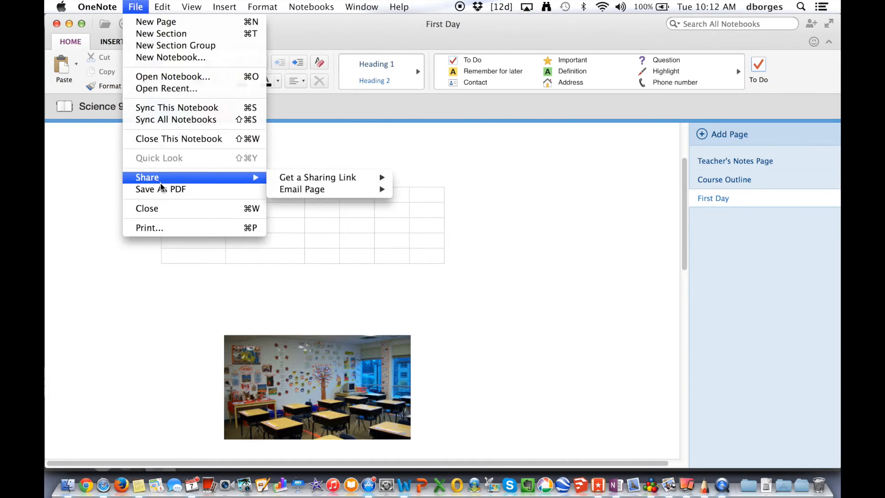
{"action": "mouse_move", "coordinate": [302, 194]}
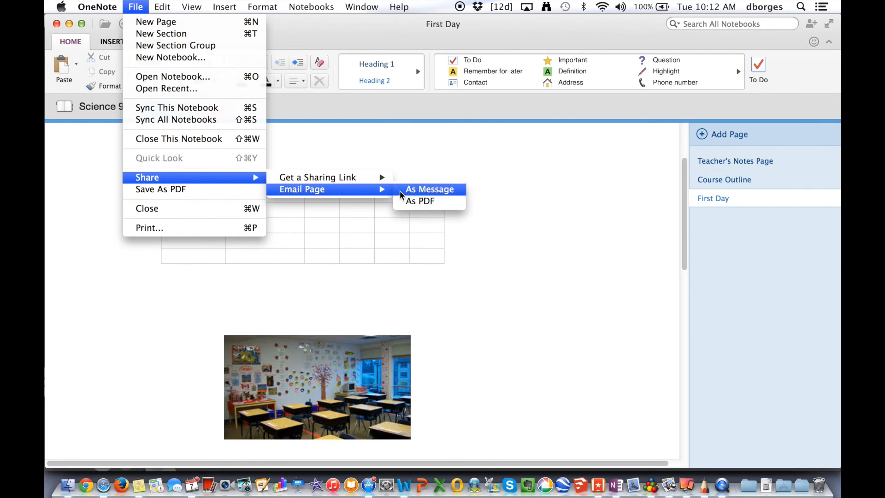
{"action": "left_click", "coordinate": [166, 191]}
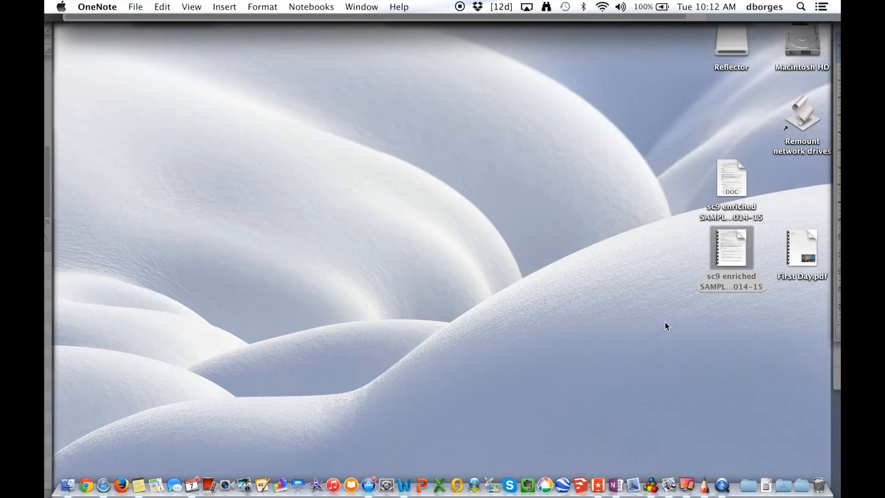
{"action": "left_click", "coordinate": [800, 242]}
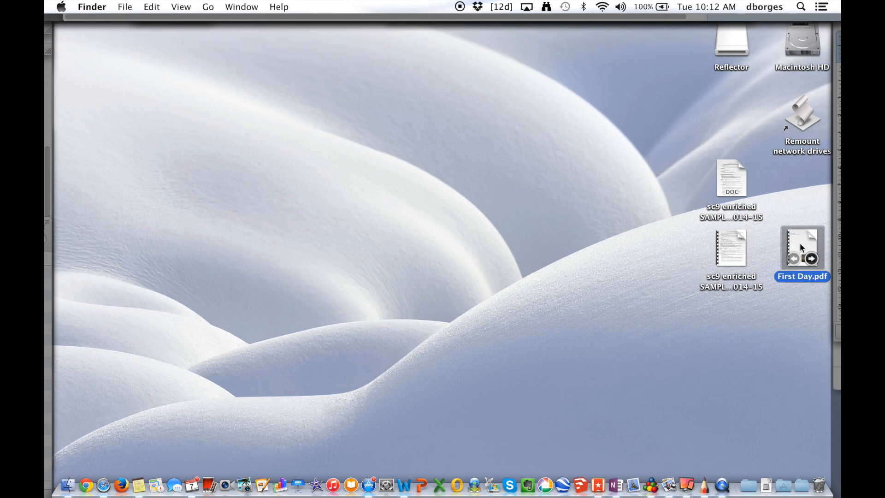
{"action": "key", "text": "space"}
{"action": "scroll", "coordinate": [427, 269], "scroll_direction": "down", "scroll_amount": 15}
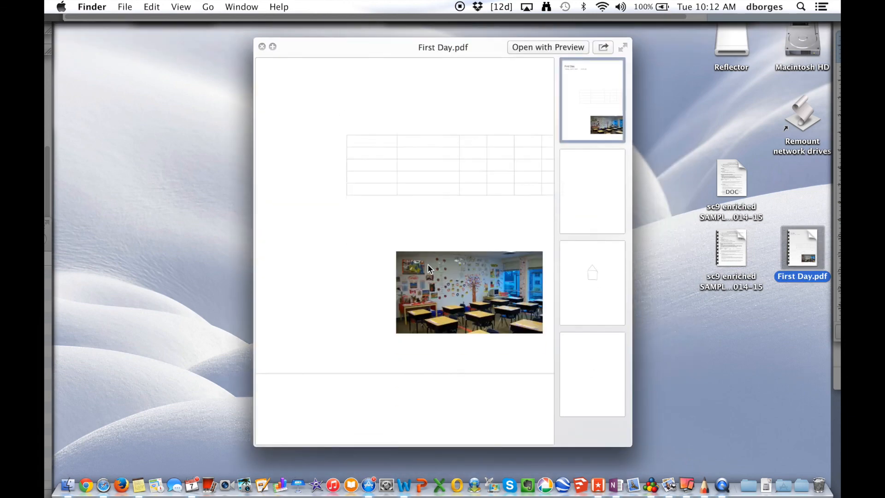
{"action": "scroll", "coordinate": [428, 266], "scroll_direction": "up", "scroll_amount": 5}
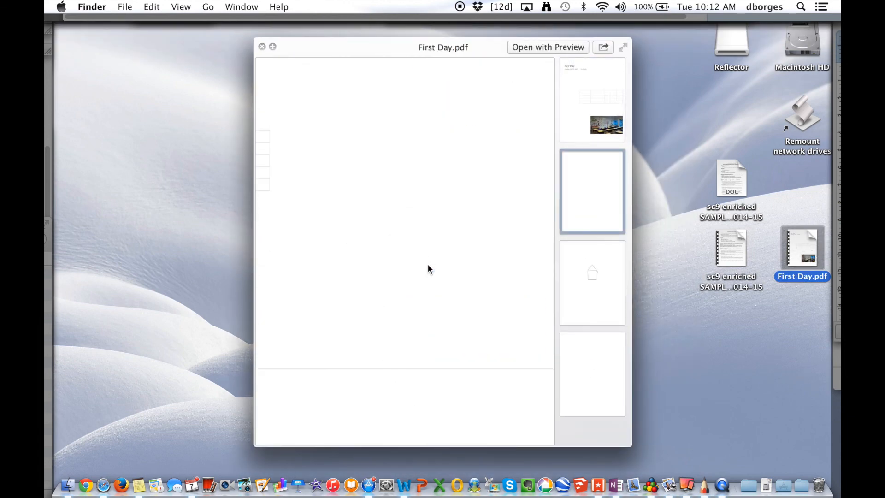